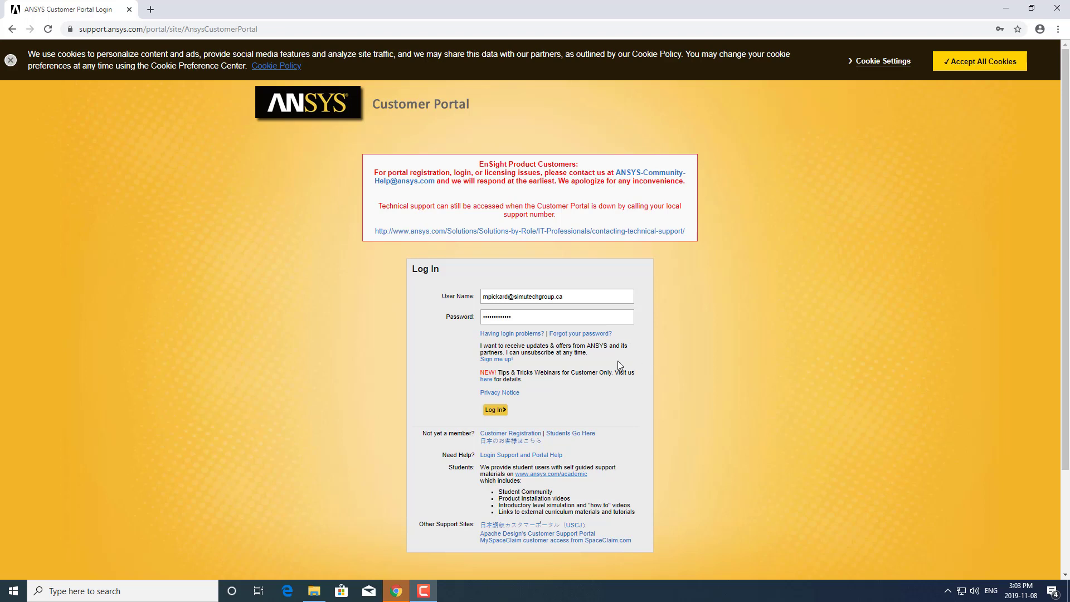
Step: Log in to the ANSYS Customer Portal with the entered user name and password
left_click(496, 410)
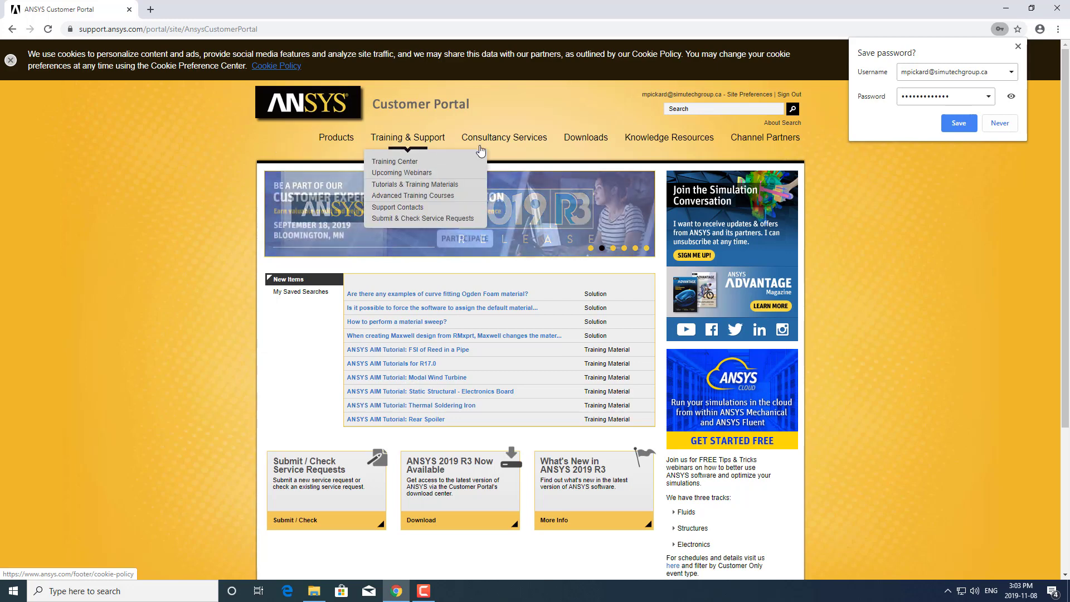
Step: Go through the Downloads menu to the Current Release 2019 R3 downloads page
mouse_move(580, 143)
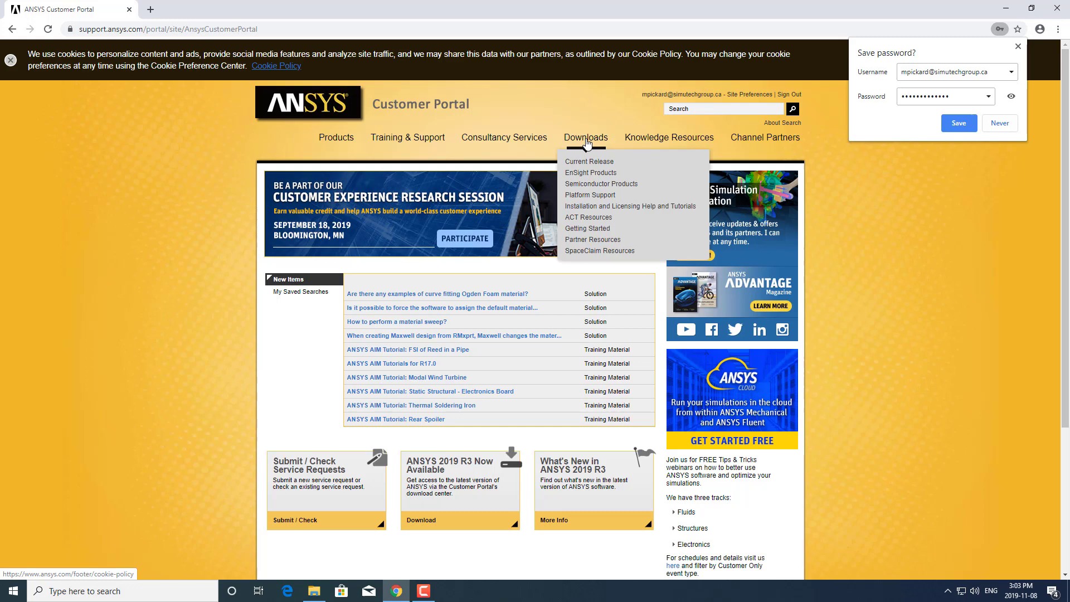
left_click(560, 150)
mouse_move(609, 155)
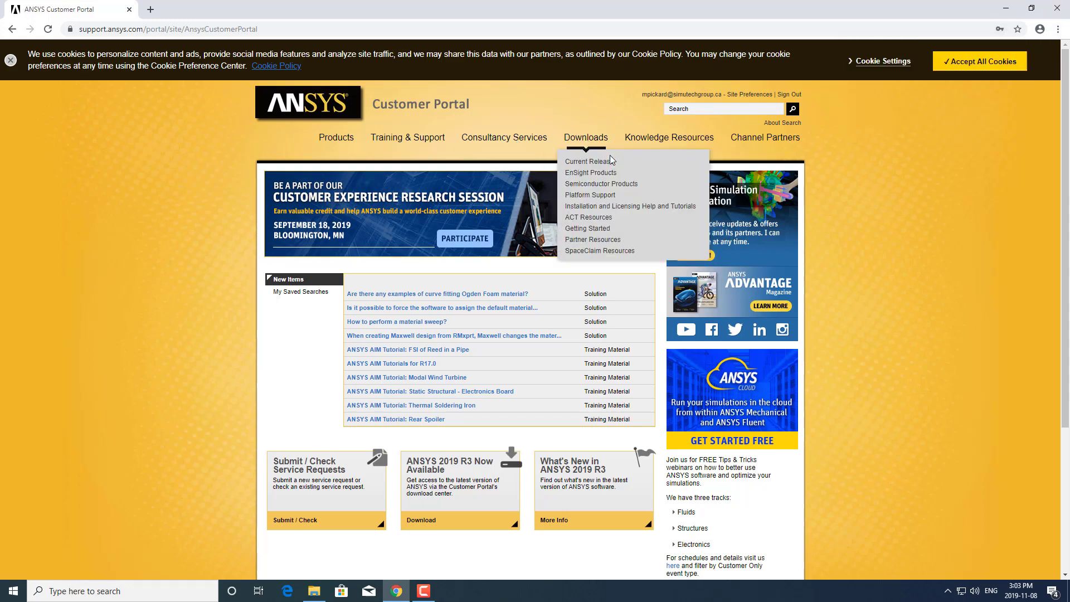
left_click(602, 166)
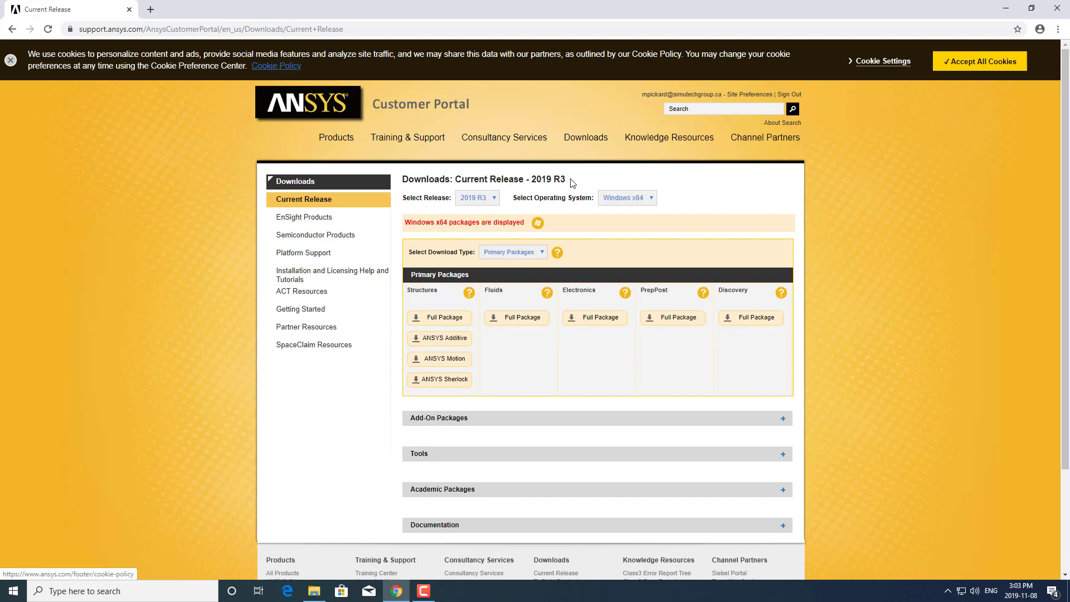
Step: Keep release 2019 R3 and operating system Windows x64, then scroll through the listed primary packages
left_click(494, 198)
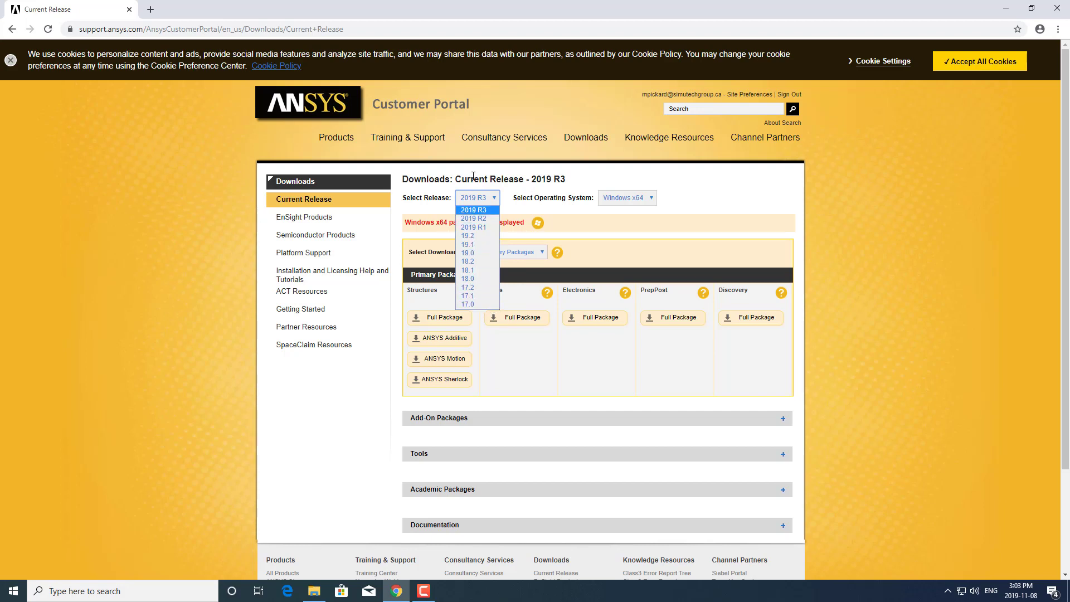
left_click(554, 200)
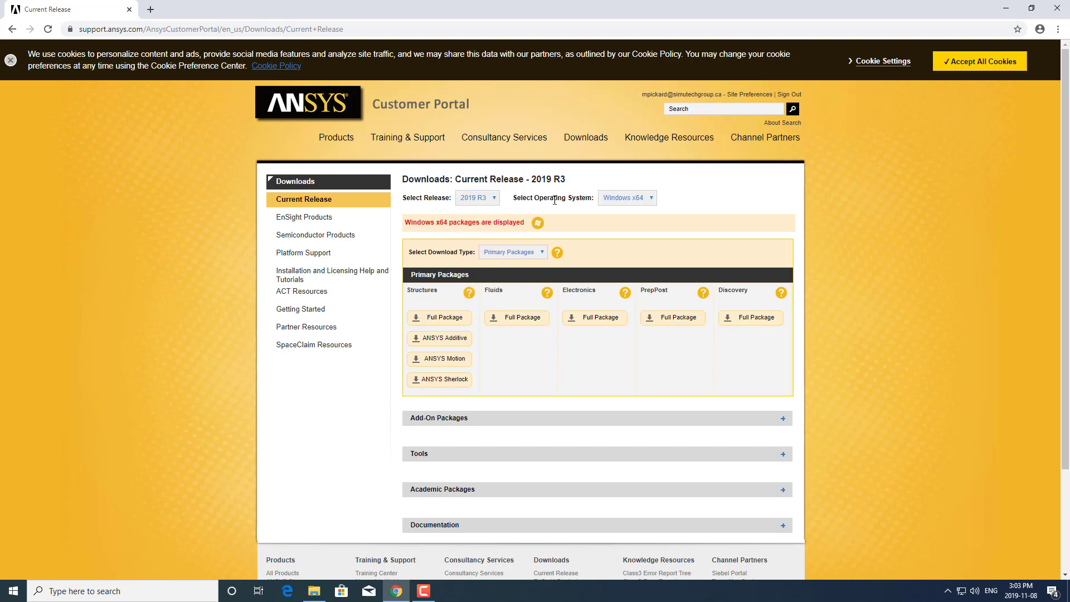
left_click(655, 201)
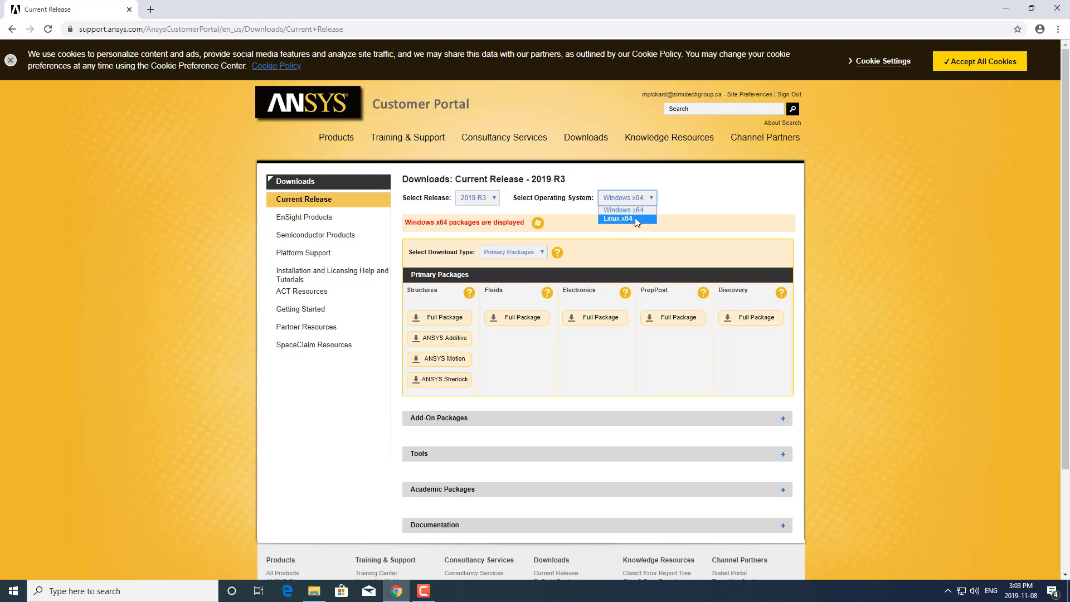
left_click(633, 210)
scroll(554, 220, "down", 1)
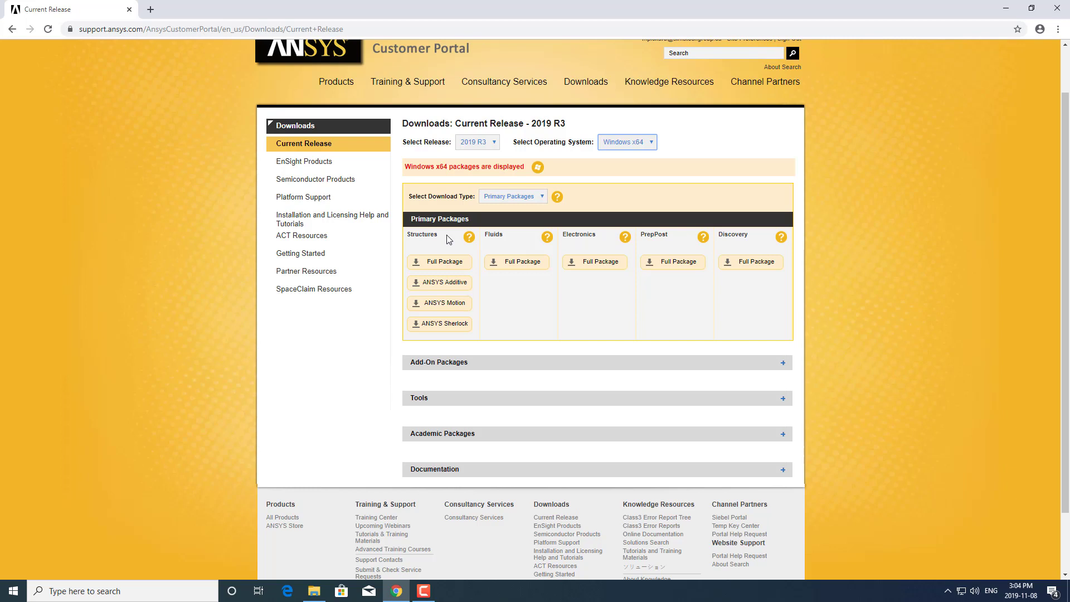
left_click(517, 200)
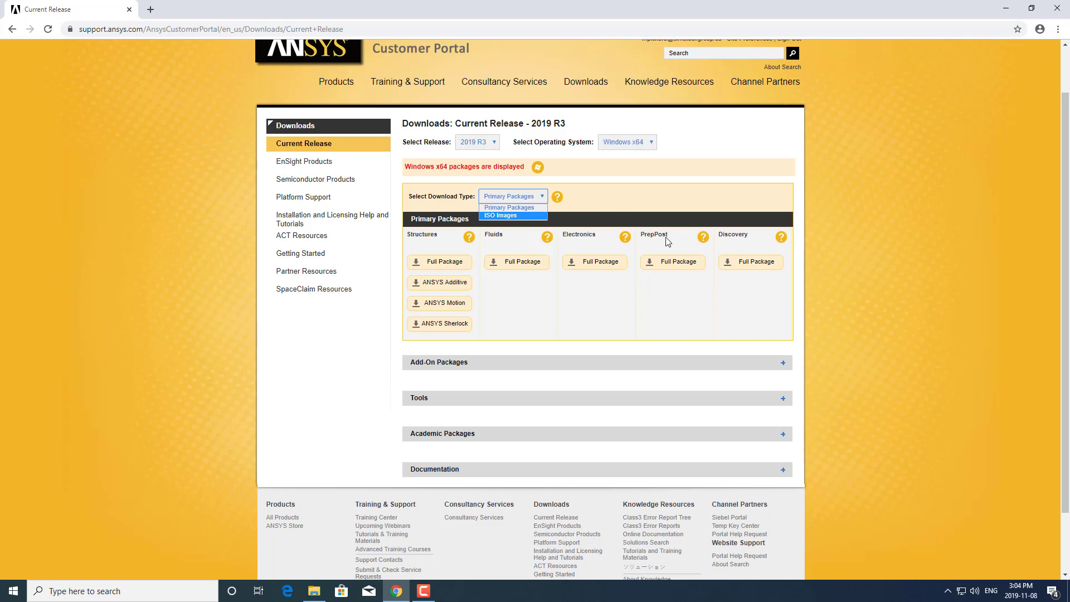
left_click(531, 216)
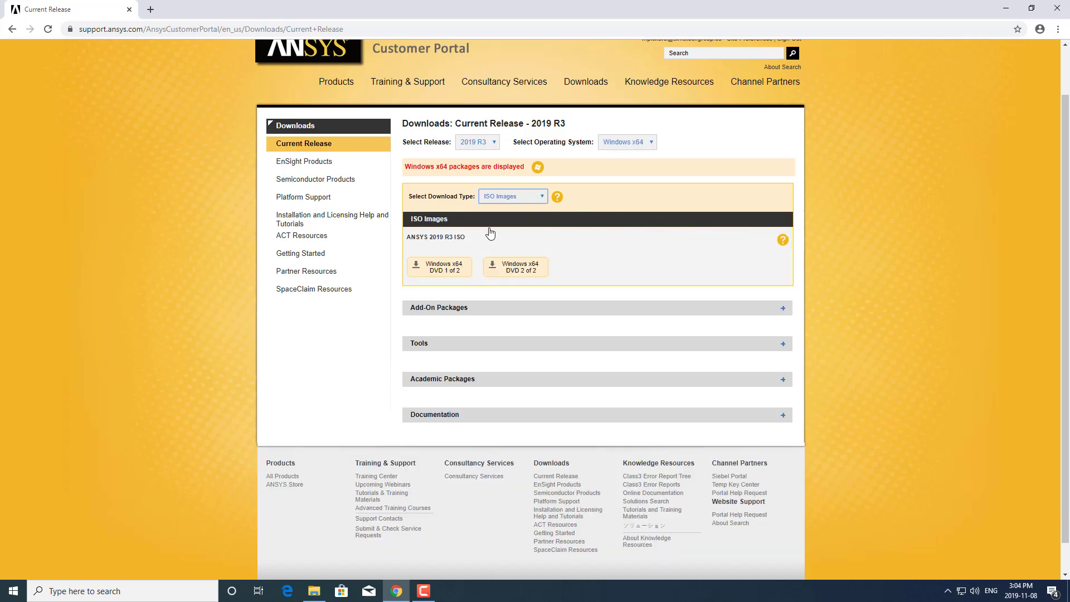
mouse_move(440, 272)
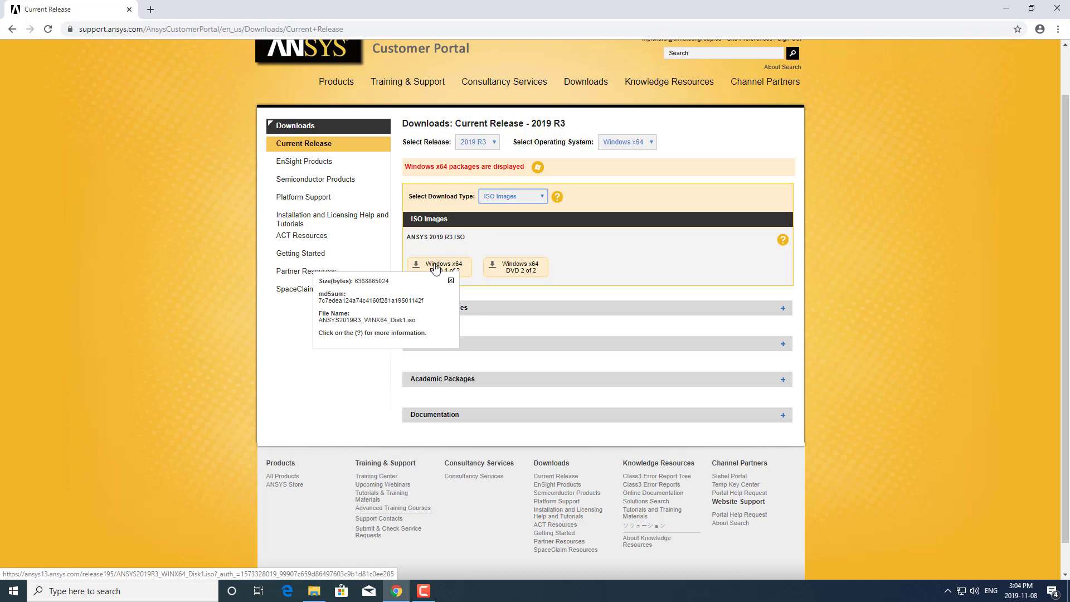
left_click(525, 199)
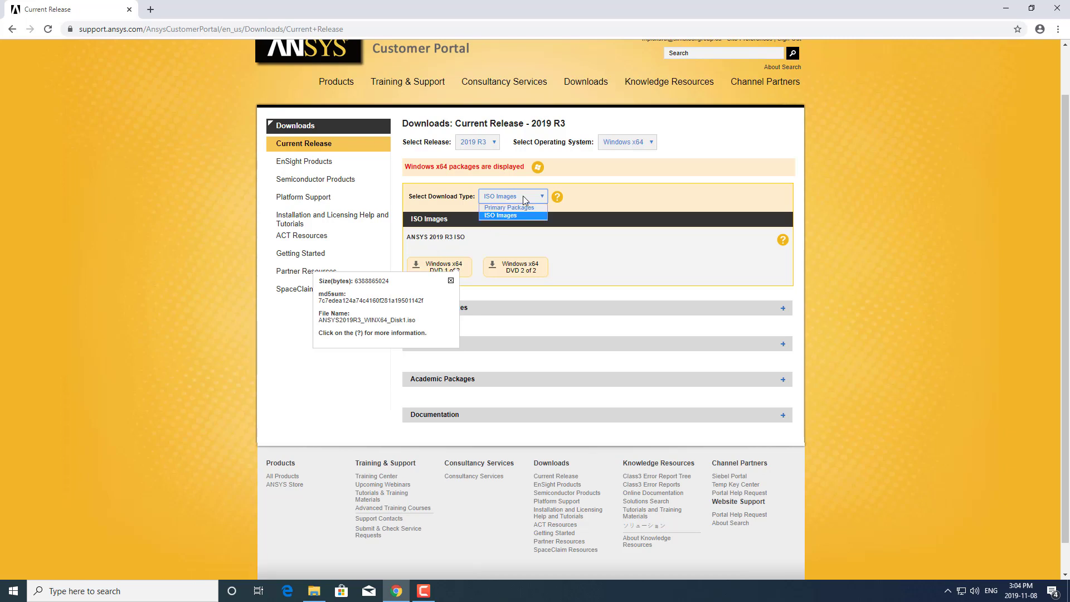
left_click(523, 211)
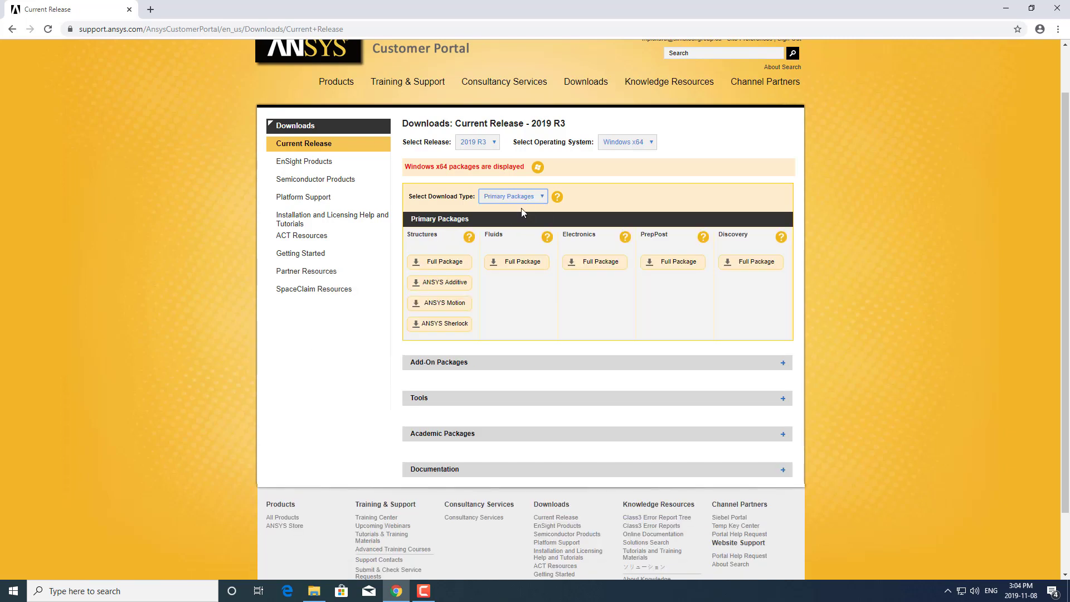
left_click(468, 240)
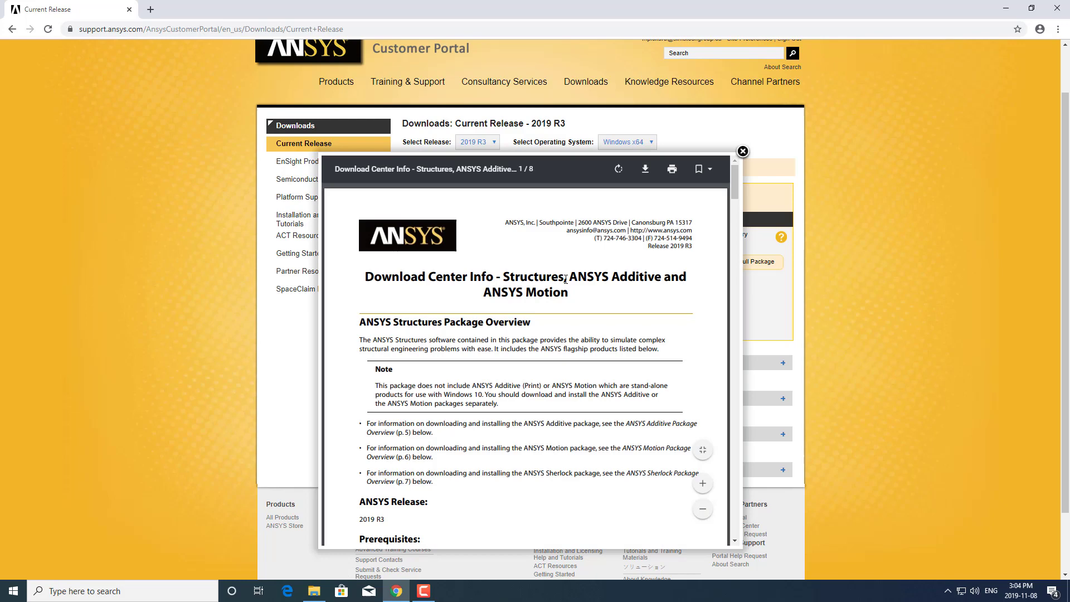
scroll(566, 276, "down", 1)
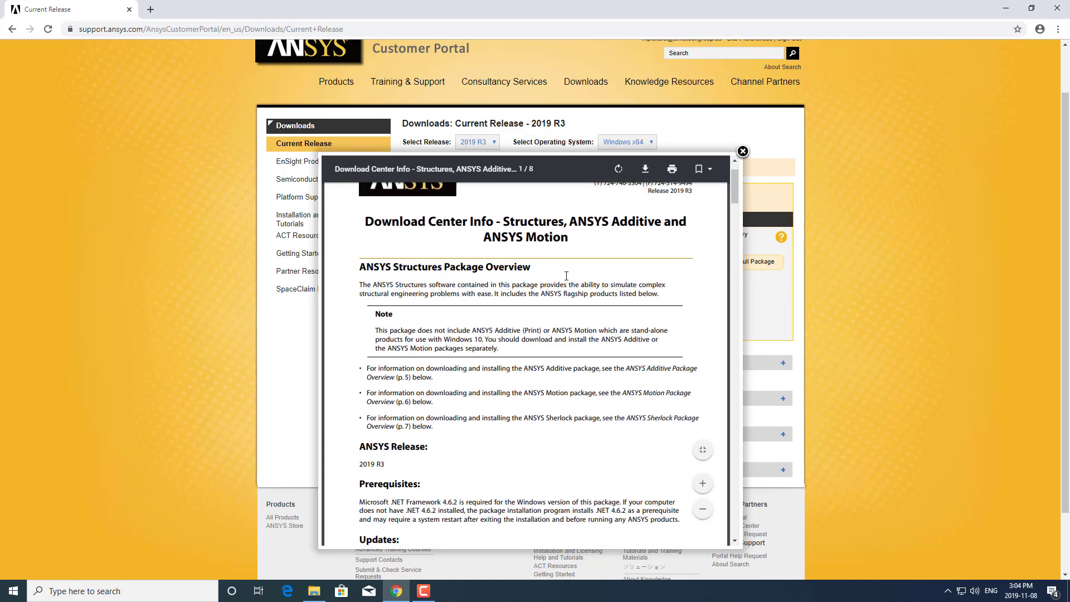
scroll(566, 276, "down", 3)
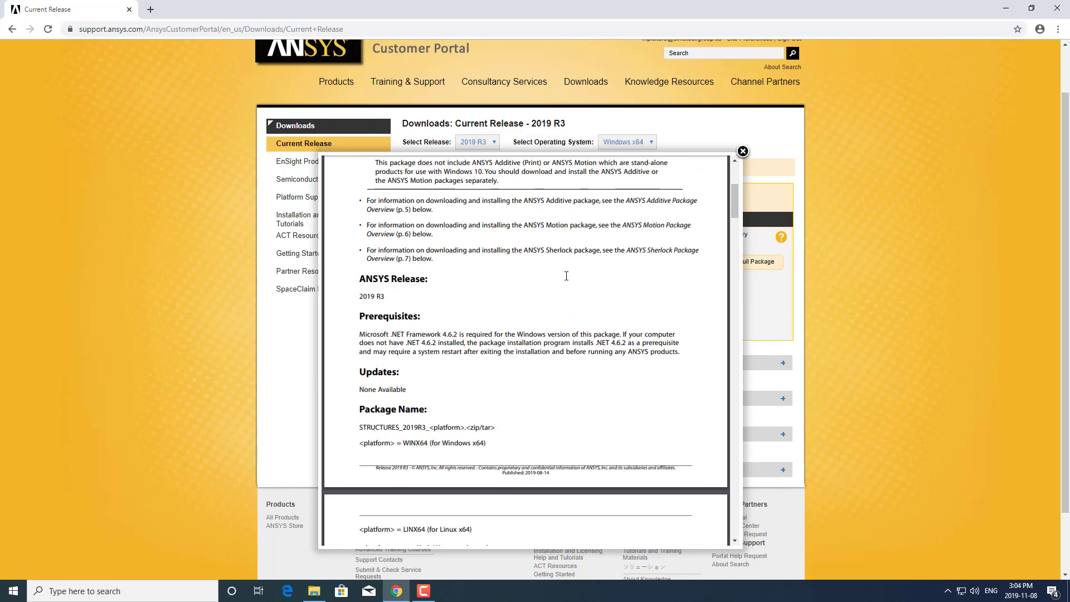
scroll(566, 276, "down", 8)
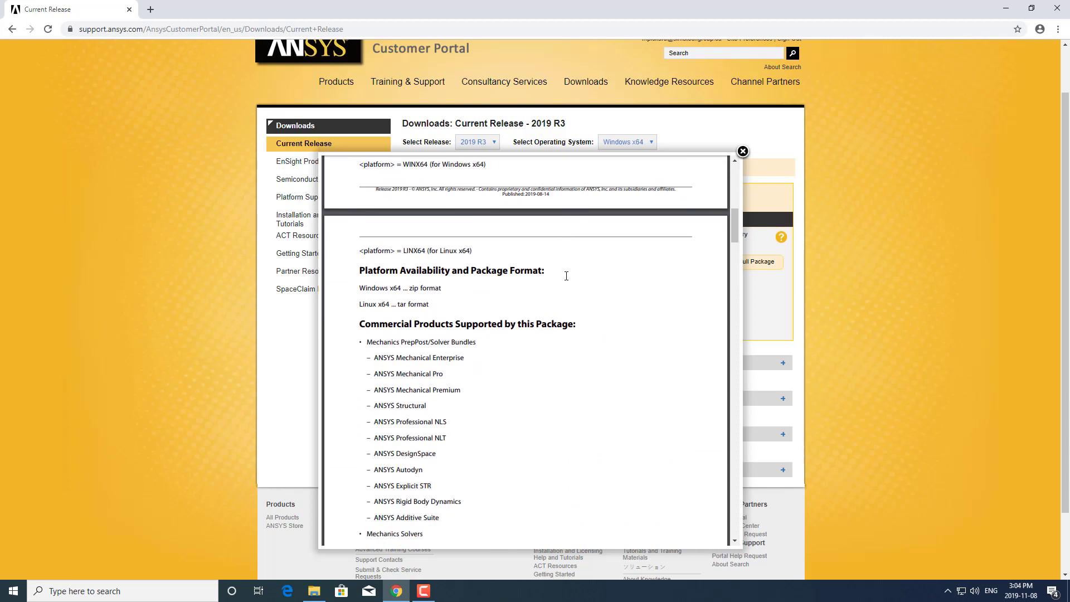
left_click_drag(358, 214, 560, 216)
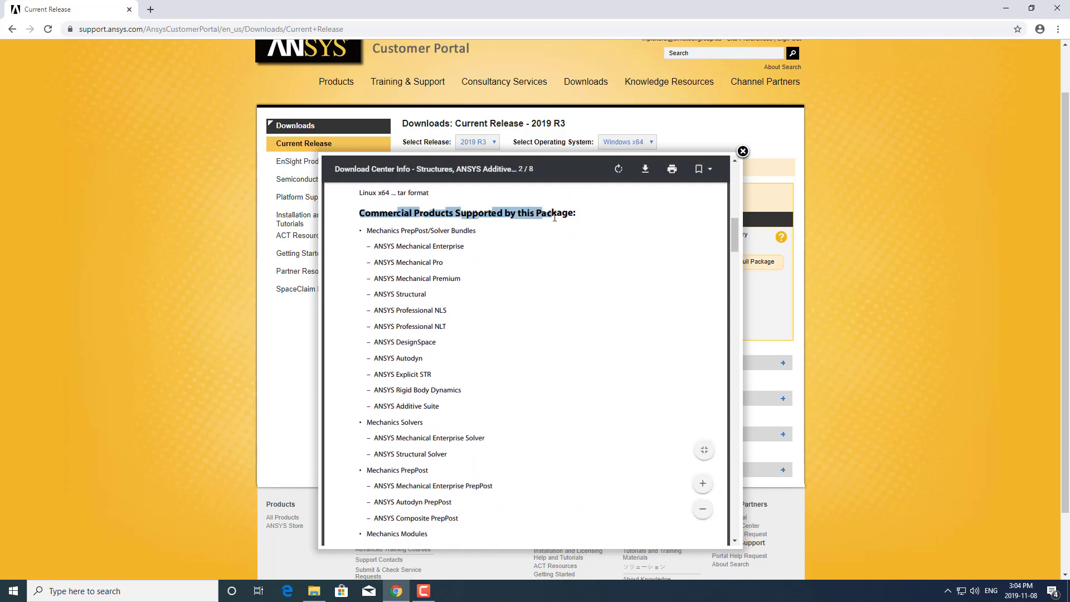
left_click(561, 216)
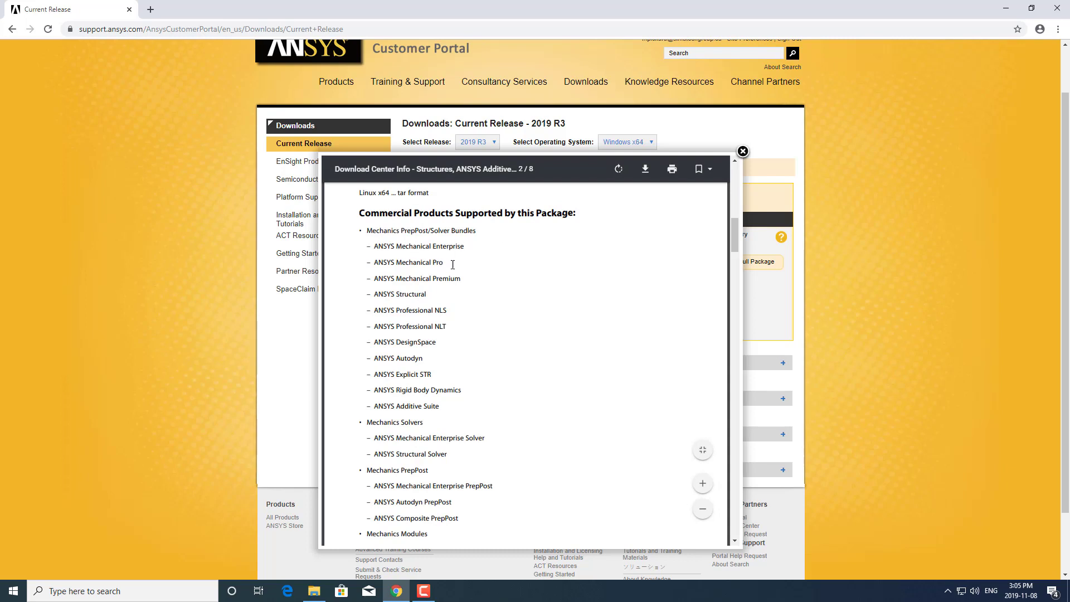
scroll(477, 287, "down", 2)
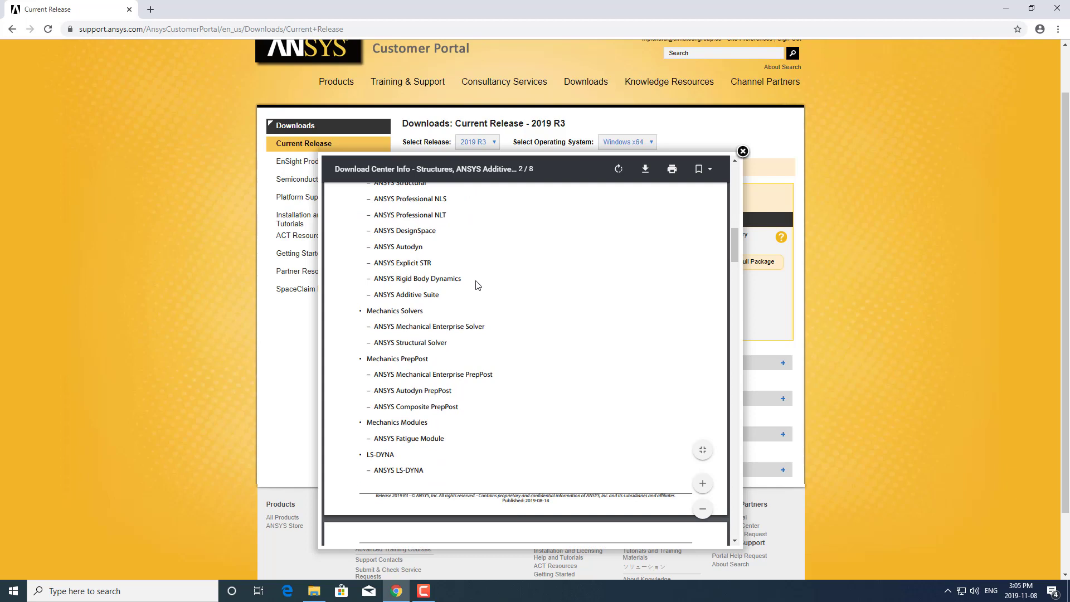
scroll(432, 273, "down", 2)
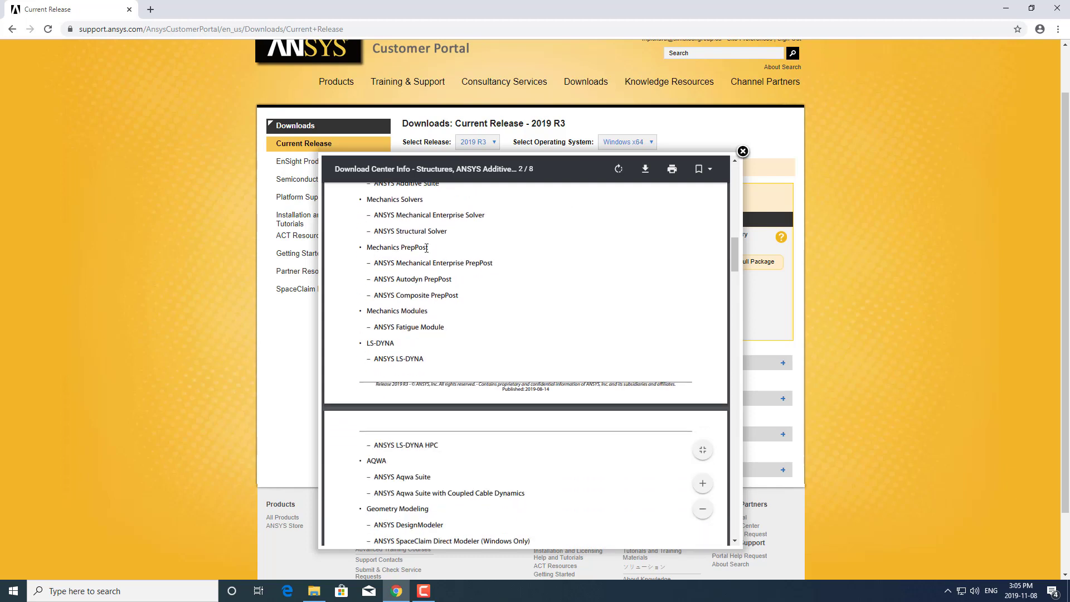
scroll(442, 254, "down", 5)
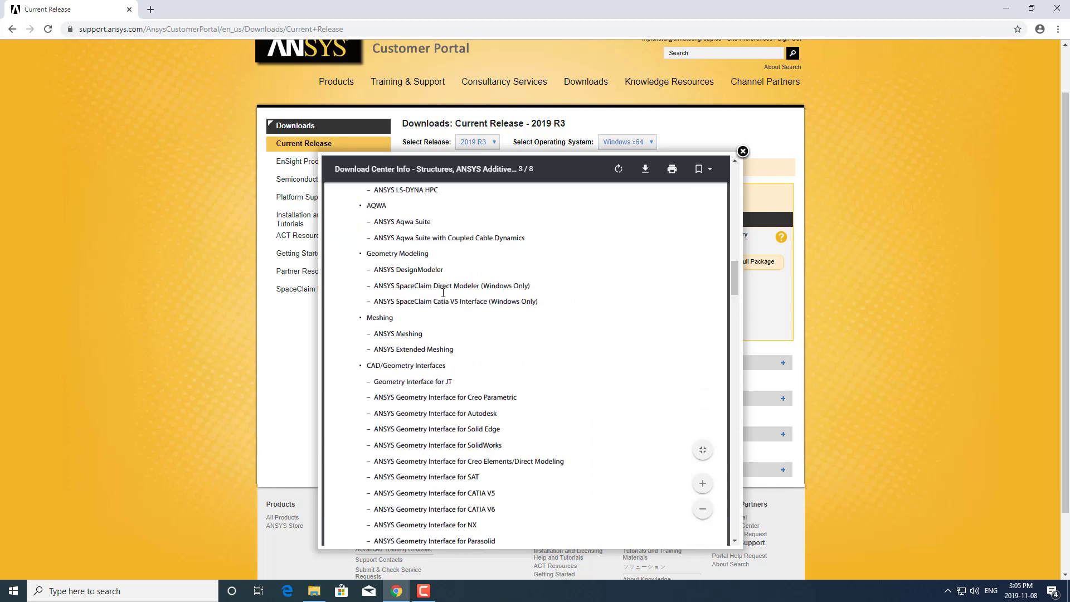
scroll(443, 290, "down", 6)
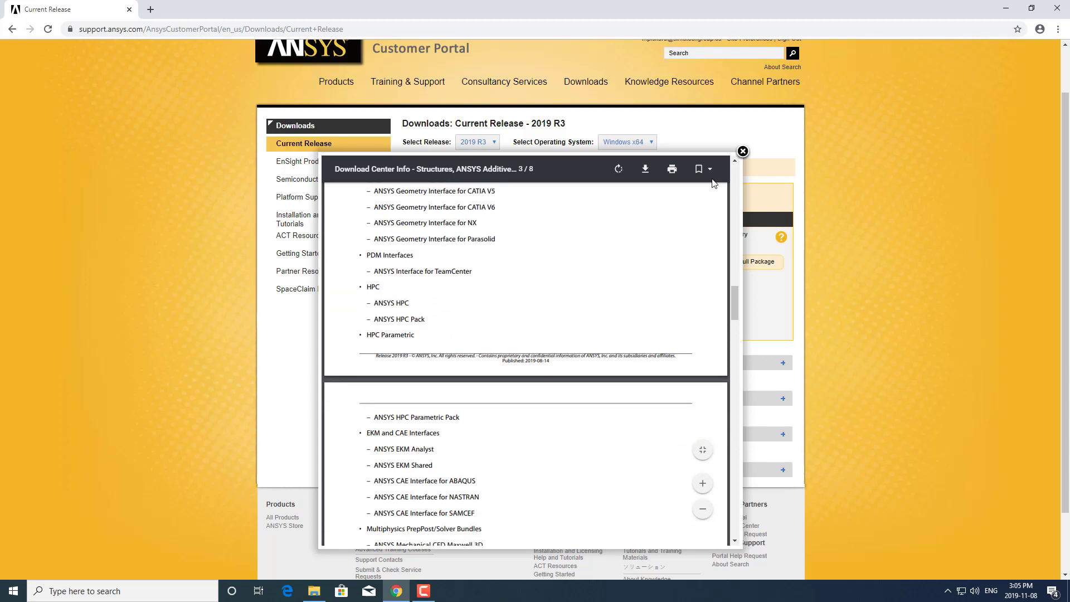
left_click(743, 151)
mouse_move(442, 257)
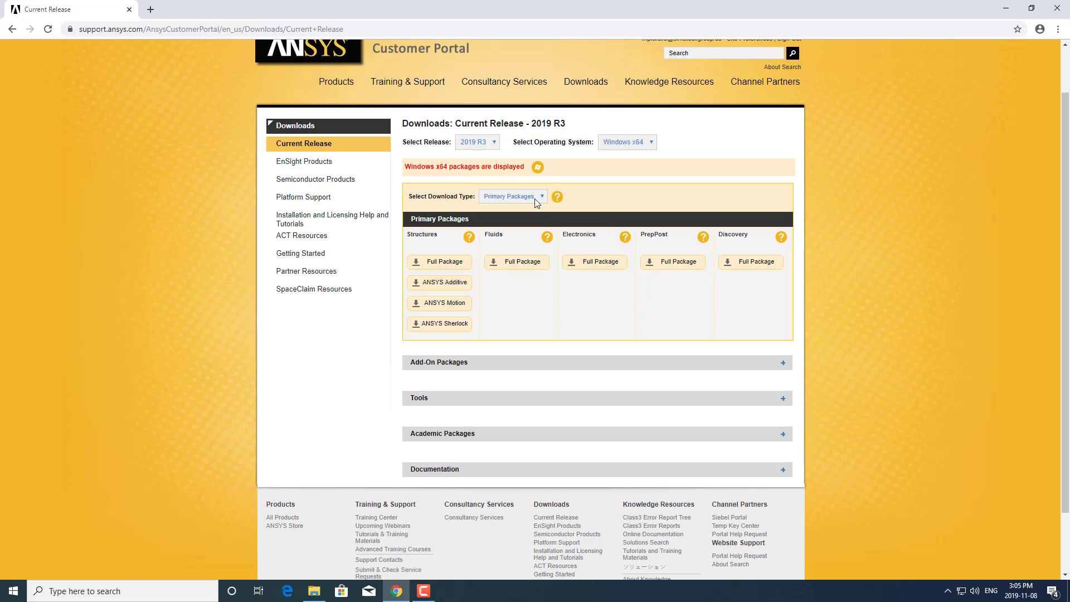
mouse_move(596, 261)
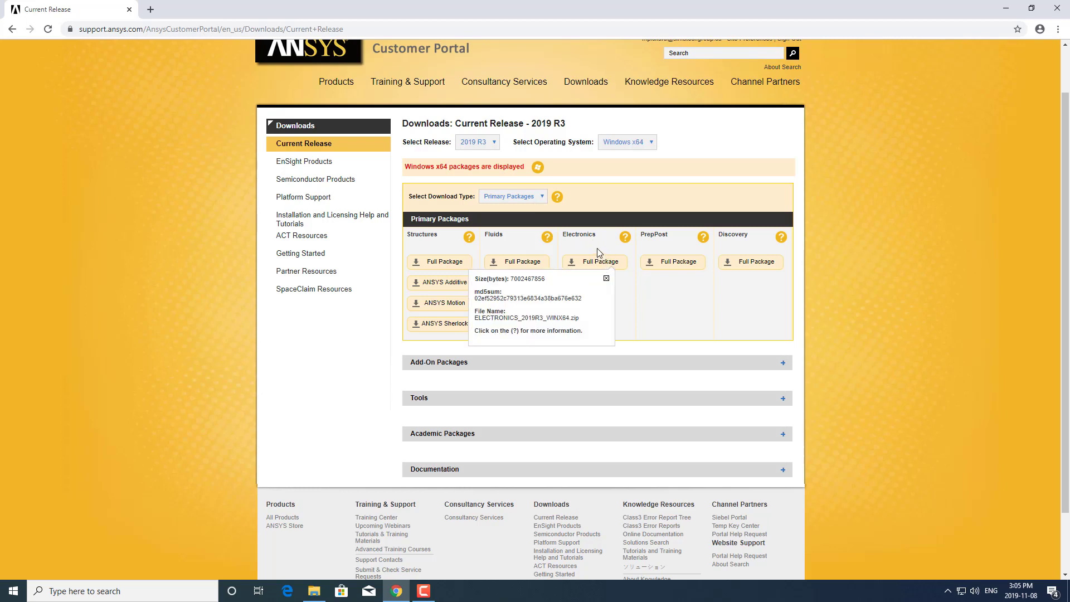
Step: Set the download type to ISO Images to list the two Windows x64 DVDs
left_click(539, 196)
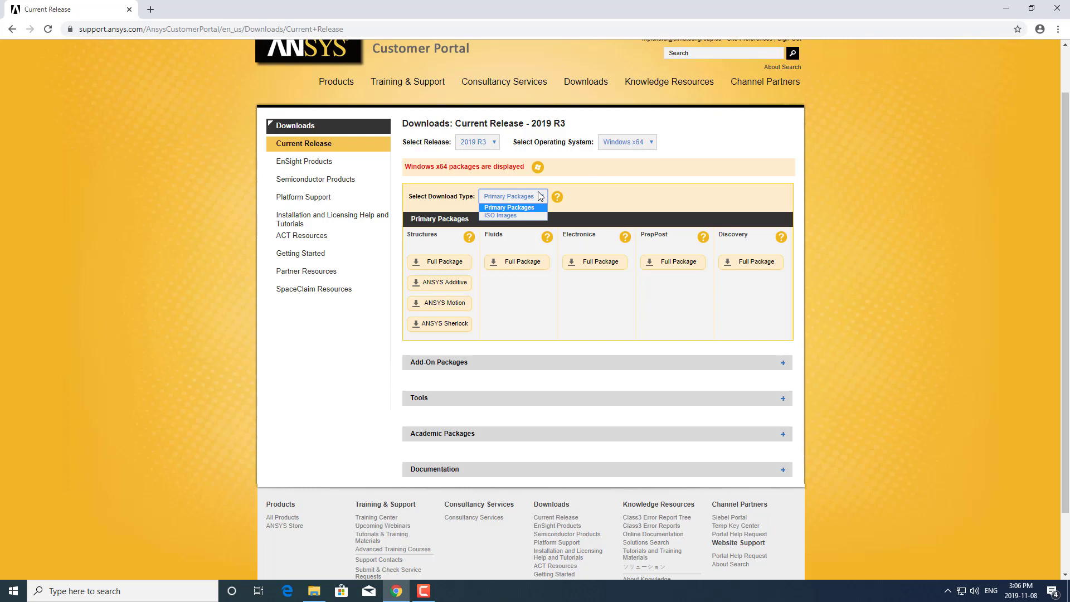
left_click(533, 215)
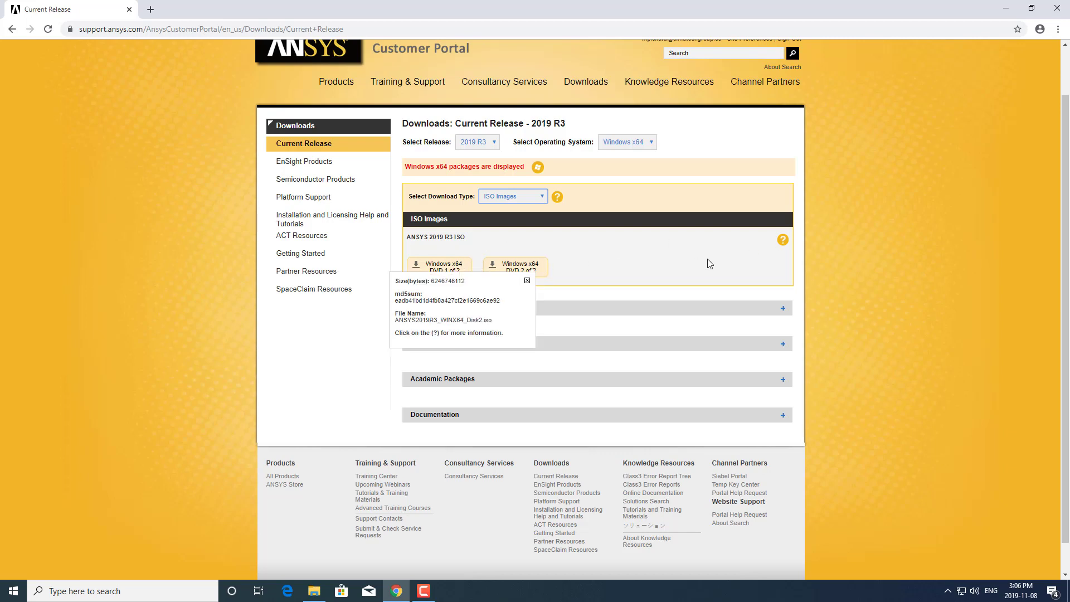
left_click(782, 242)
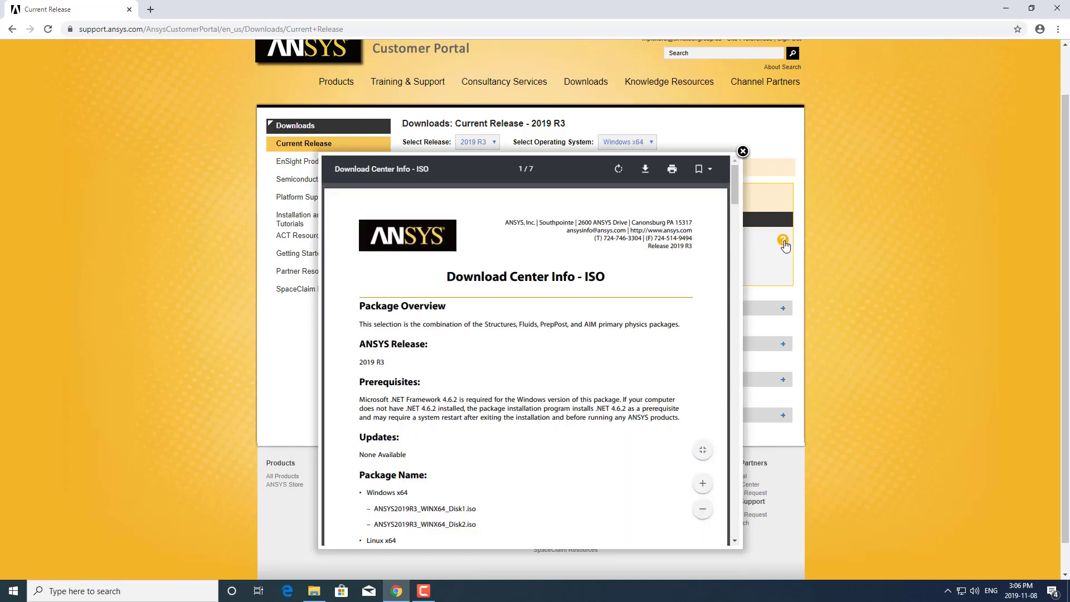
scroll(617, 297, "down", 10)
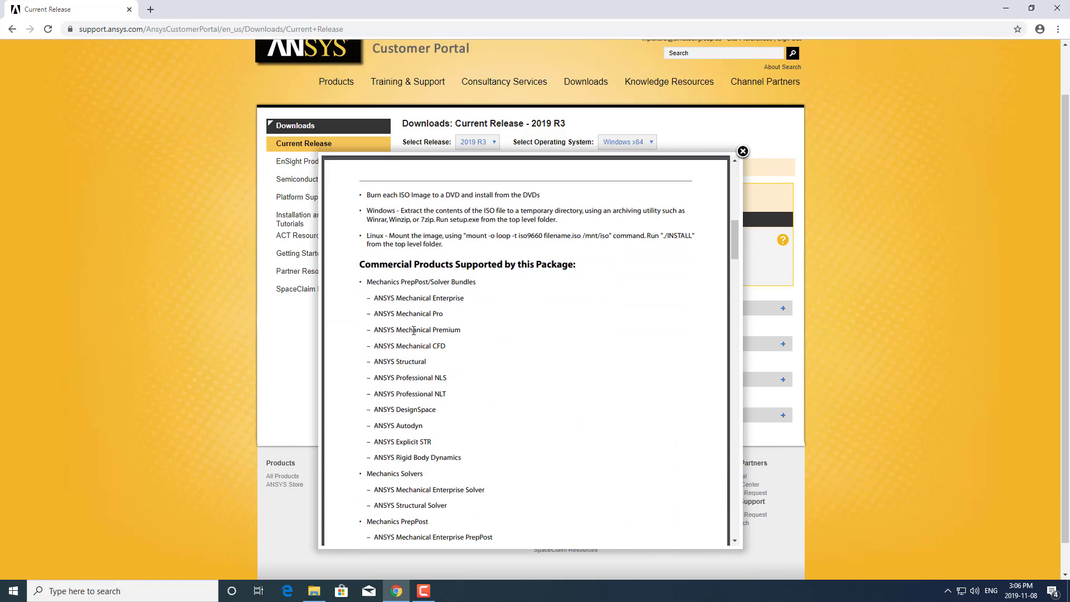
scroll(421, 375, "down", 3)
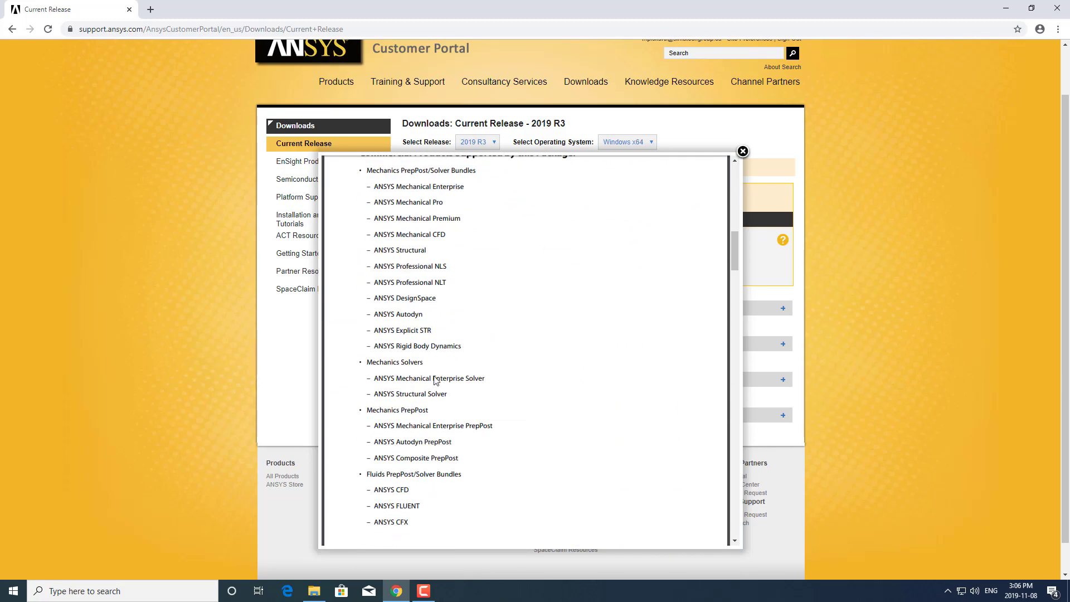
scroll(485, 411, "down", 3)
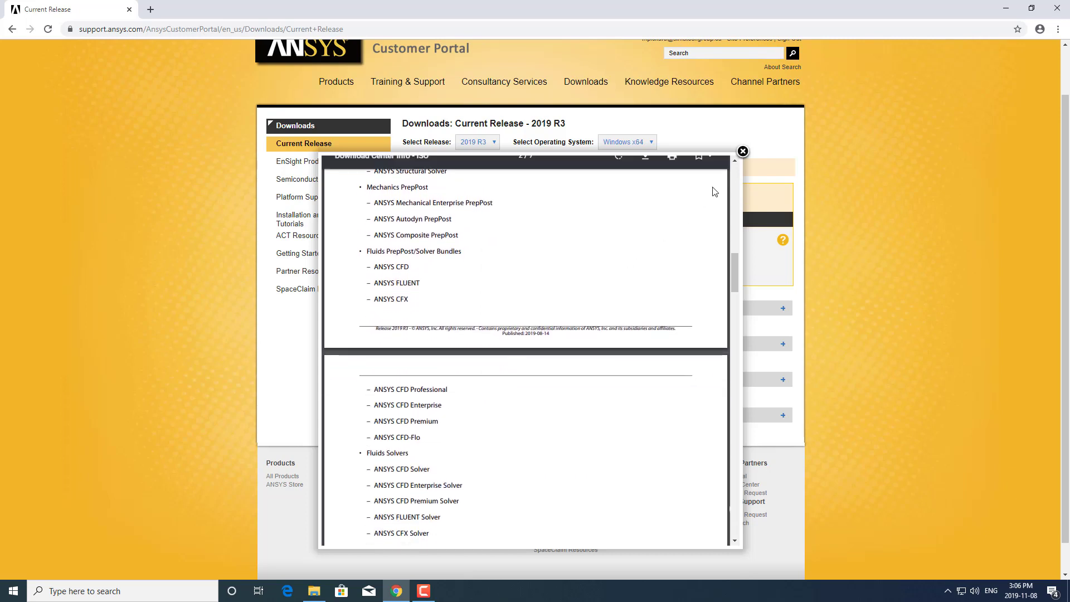
Step: Close the ISO information sheet and start downloading Windows x64 DVD 1 of 2
left_click(744, 152)
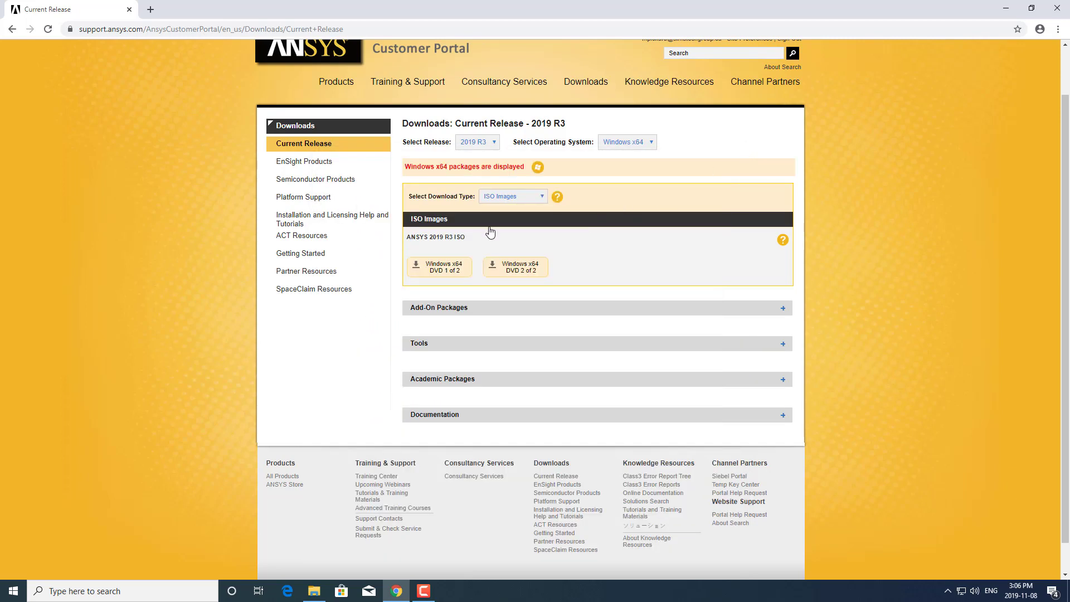
mouse_move(447, 267)
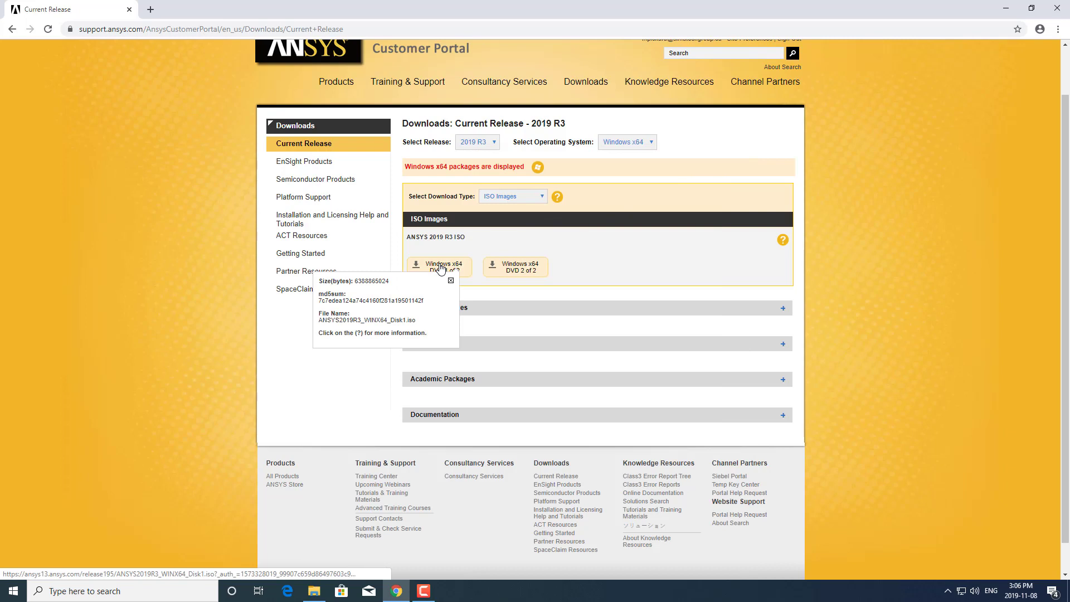
left_click(441, 266)
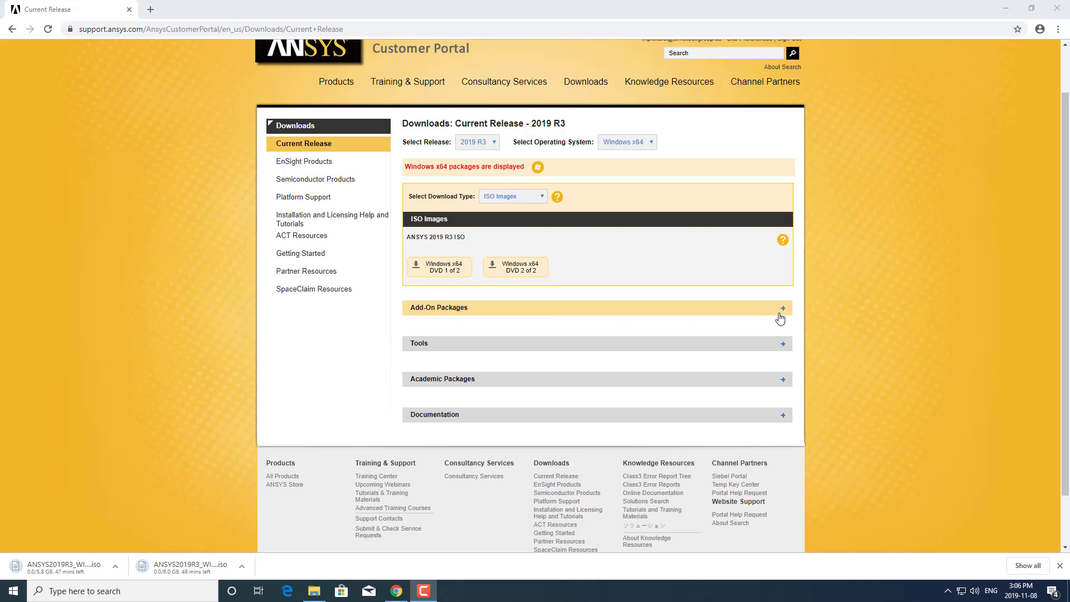
Step: Expand the Add-On Packages and Tools sections and scroll through their downloads
left_click(779, 316)
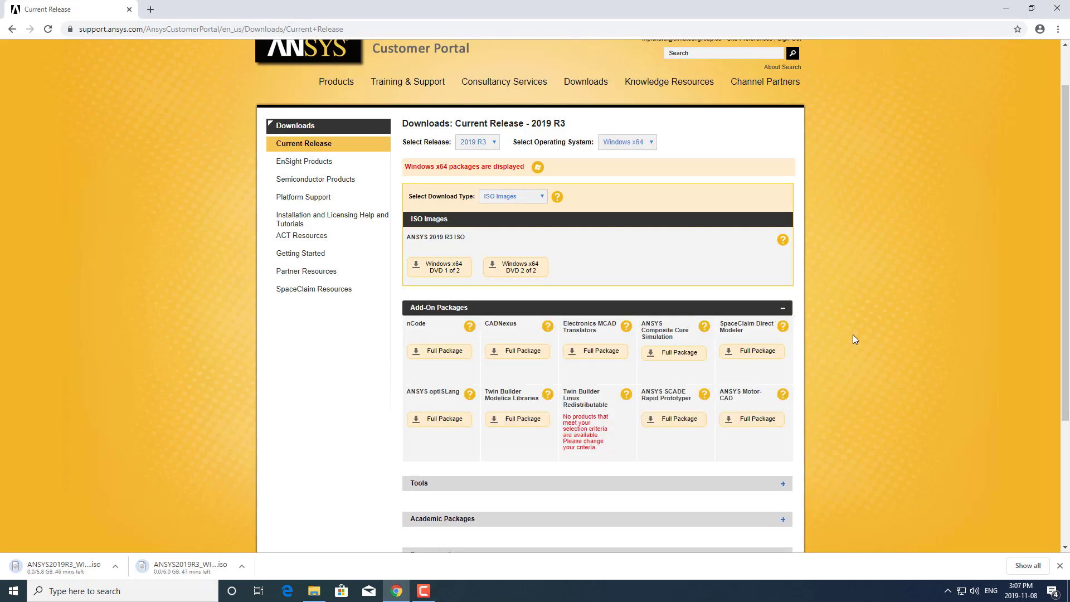
scroll(855, 337, "down", 1)
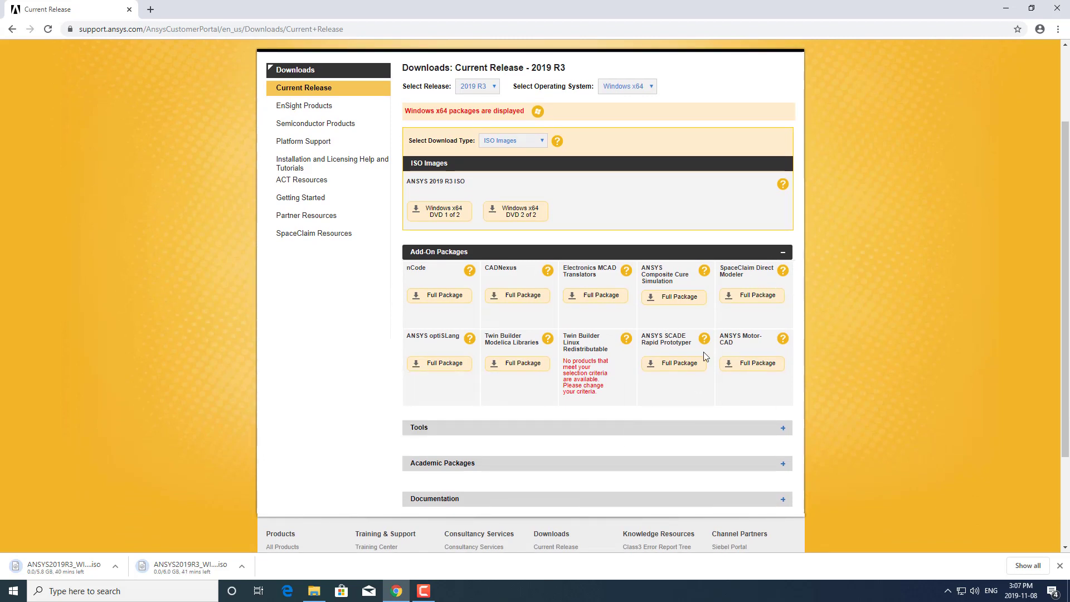
scroll(745, 358, "down", 2)
left_click(780, 324)
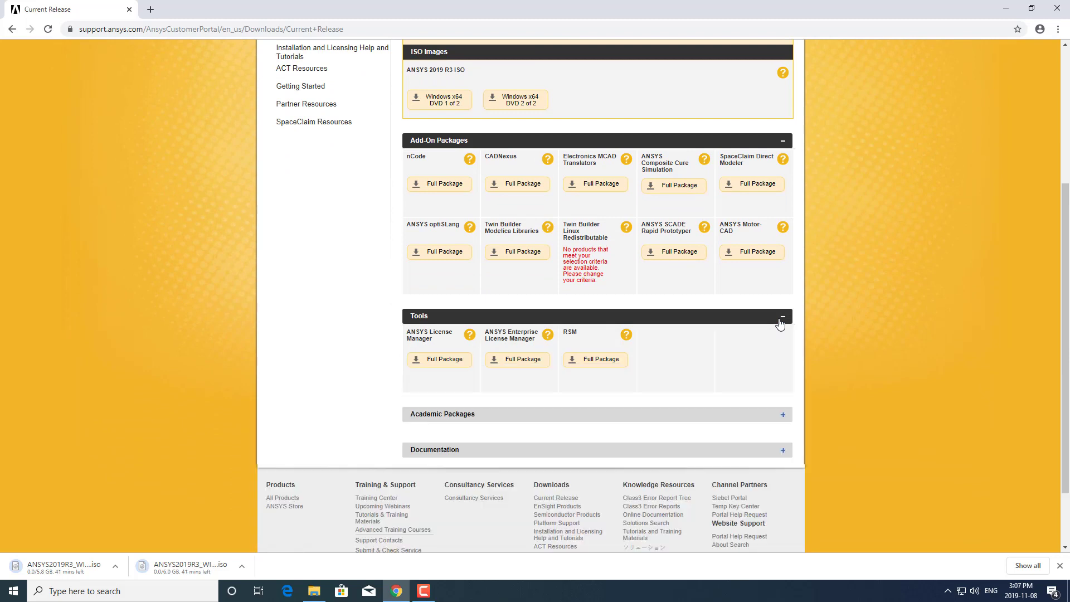
scroll(780, 323, "down", 1)
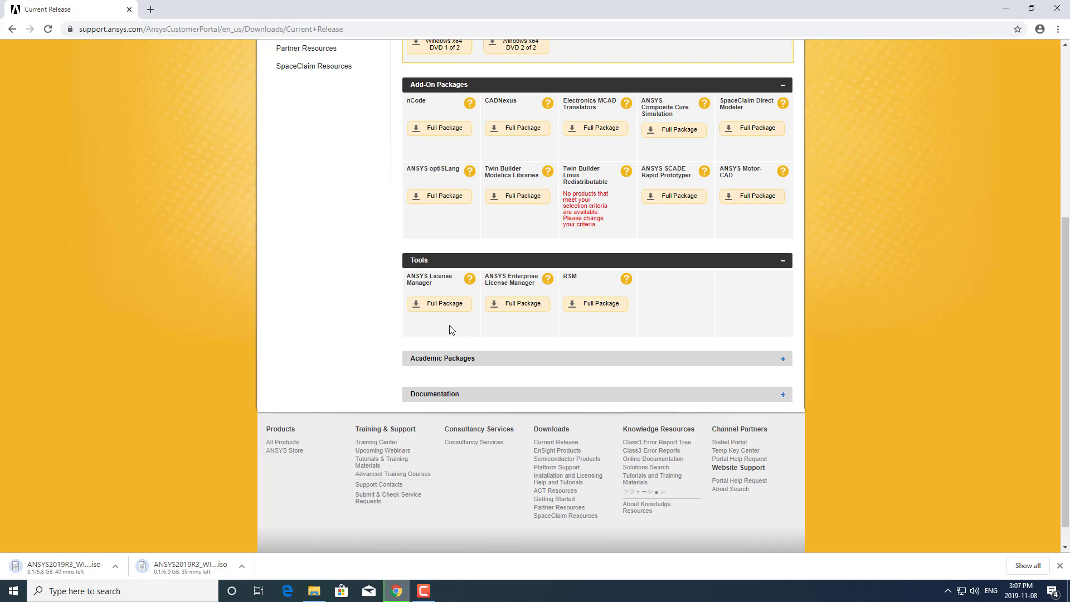
mouse_move(437, 304)
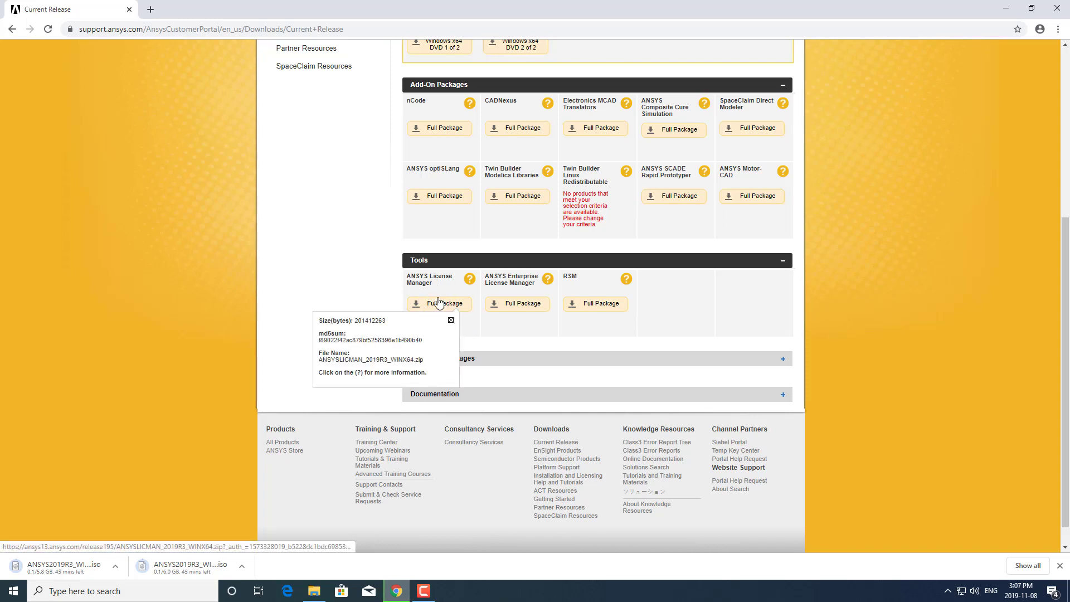
scroll(437, 303, "up", 2)
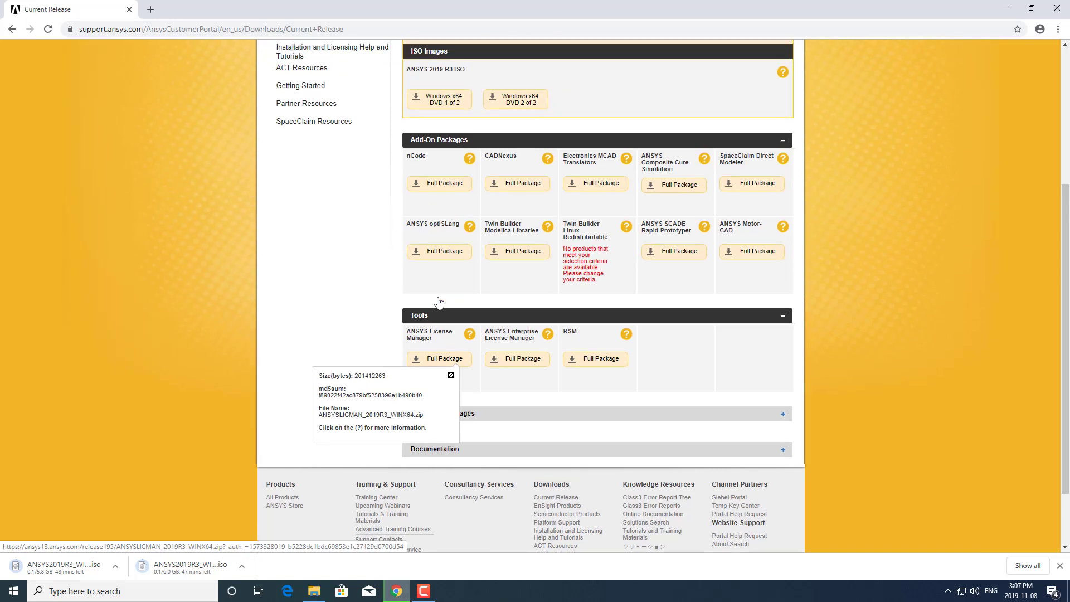
Step: Switch the download type back to Primary Packages and view the RSM Full Package details
left_click(536, 85)
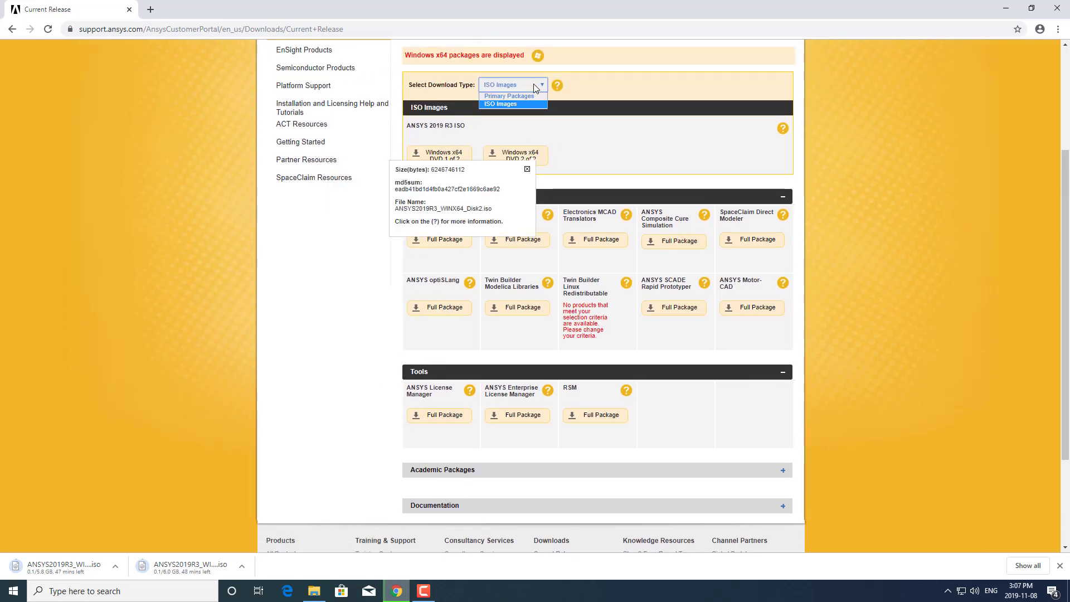
left_click(501, 95)
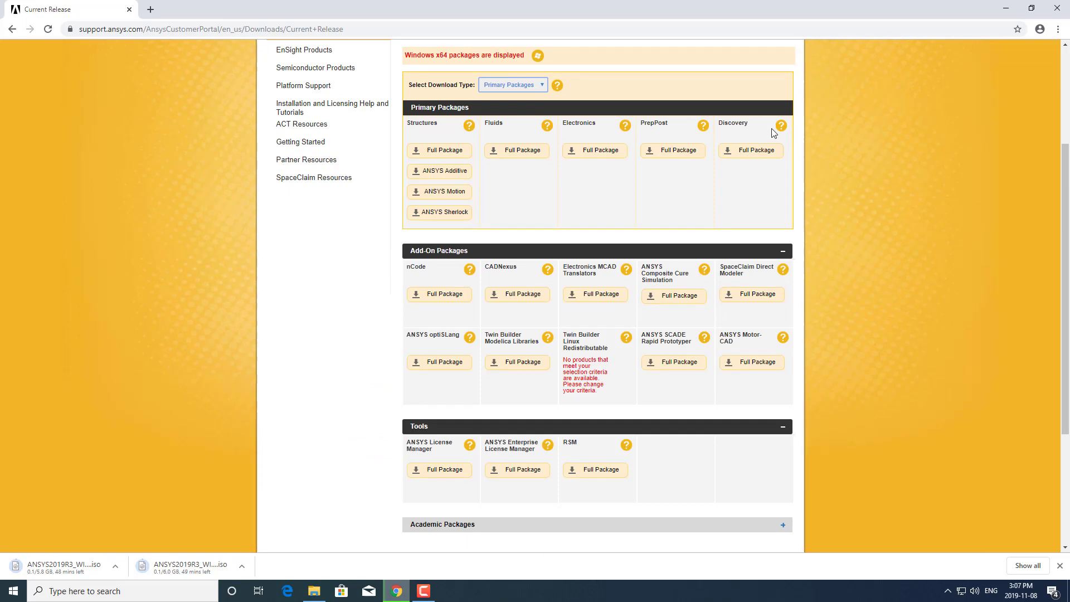
scroll(677, 132, "down", 1)
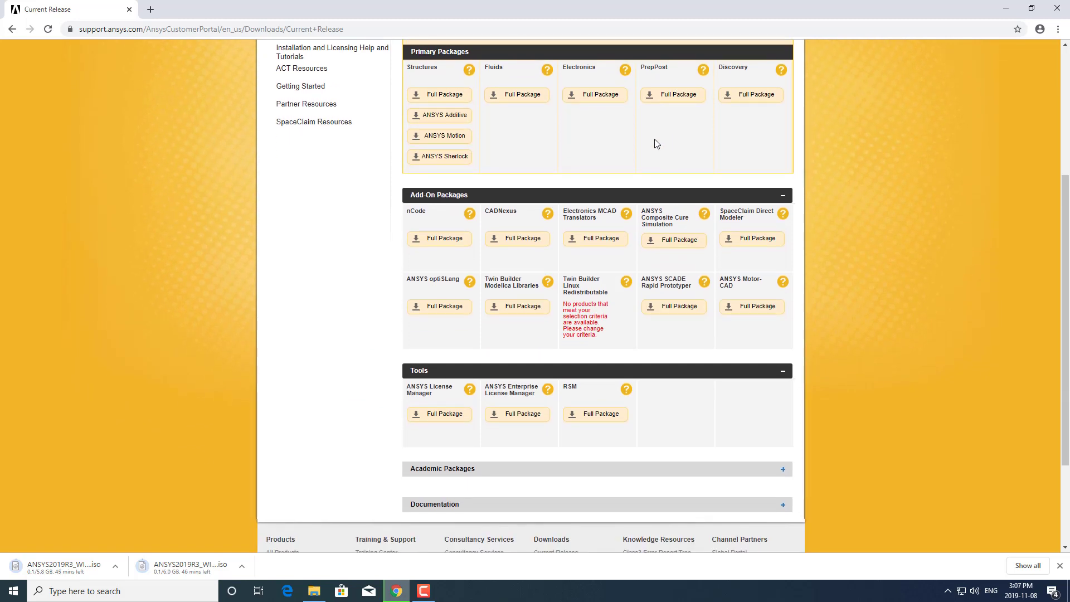
mouse_move(437, 396)
scroll(435, 404, "down", 1)
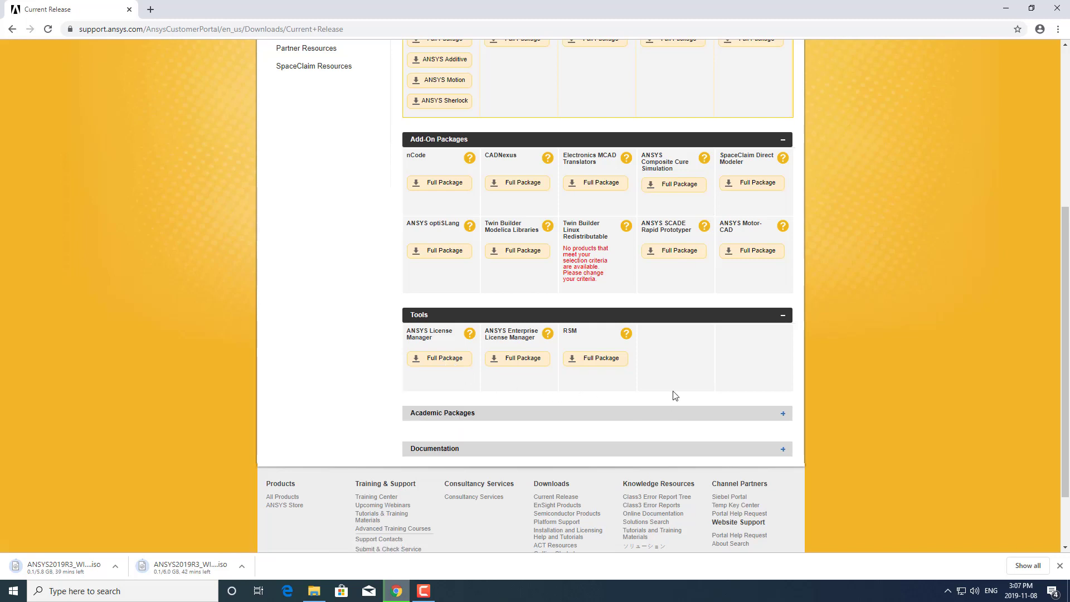
mouse_move(603, 363)
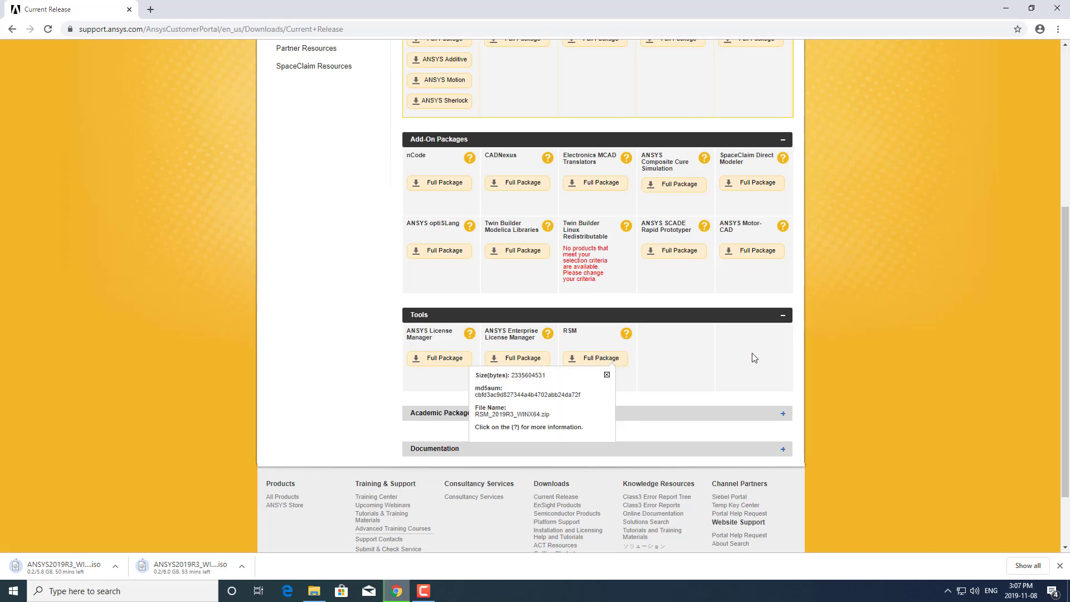
Step: Expand Academic Packages and scroll through its Multiphysics Campus, Electronics and Fluids/Structures downloads
scroll(803, 370, "down", 1)
left_click(784, 358)
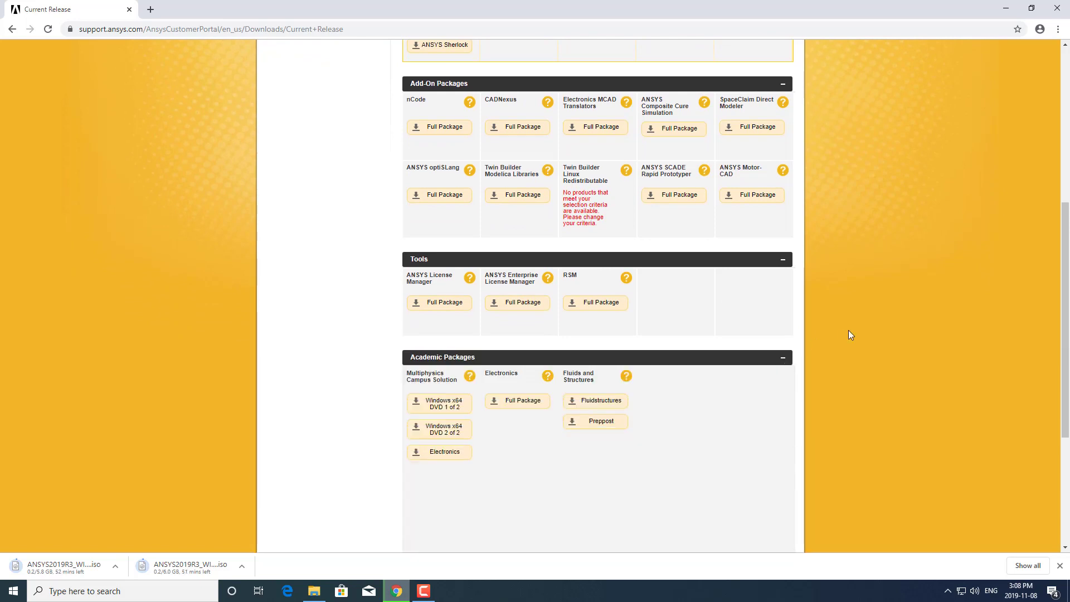
scroll(805, 330, "down", 1)
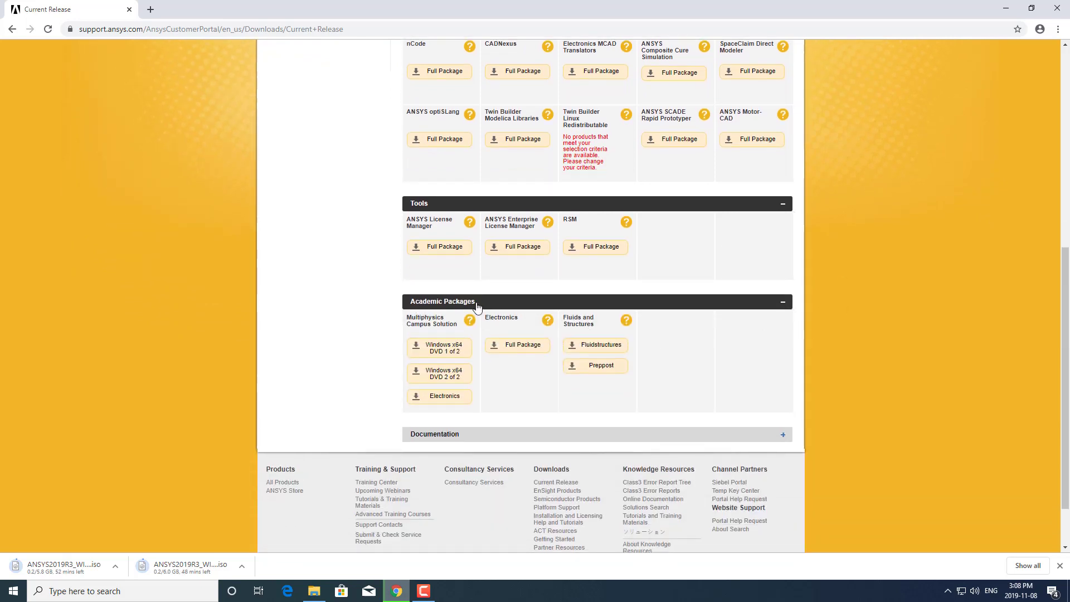
scroll(525, 342, "up", 4)
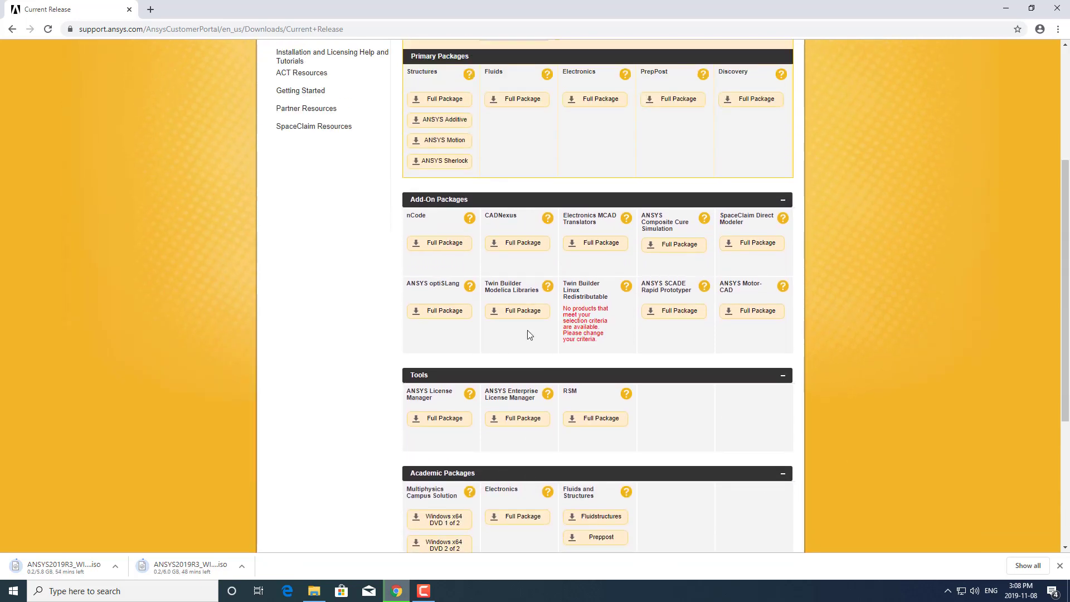
scroll(685, 170, "down", 5)
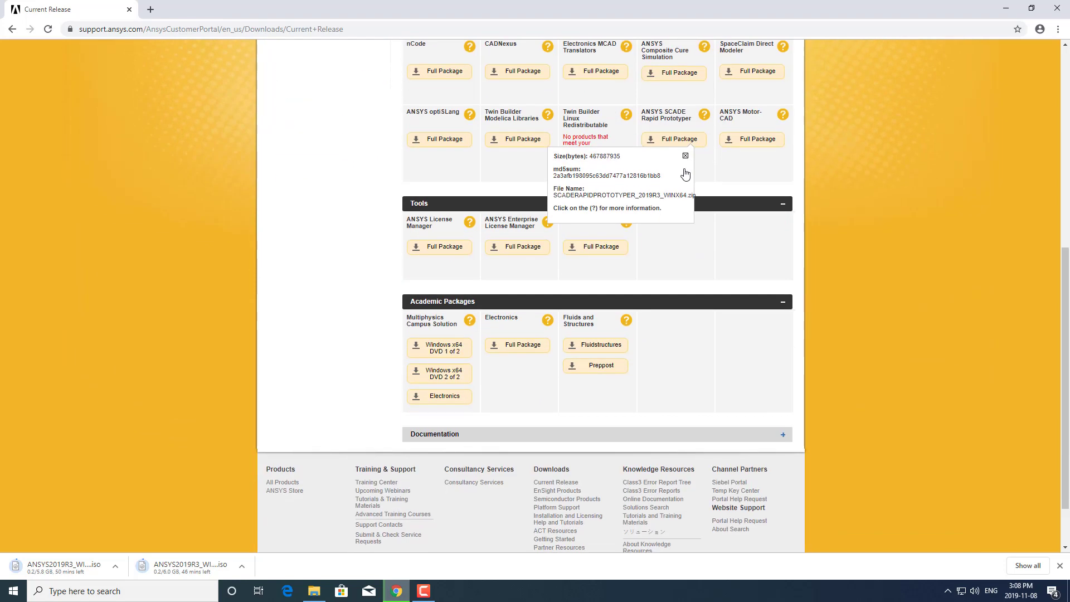
Step: Expand Documentation and view the Local Help package details, ANSYSLOCALHELP_2019R3_WINX64.zip
left_click(784, 370)
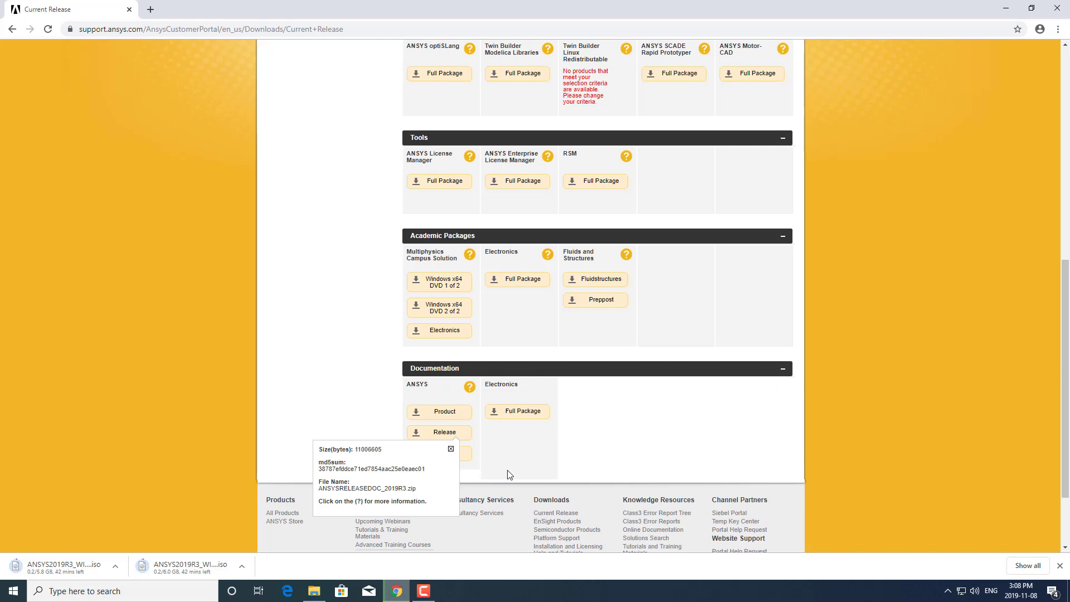
mouse_move(467, 459)
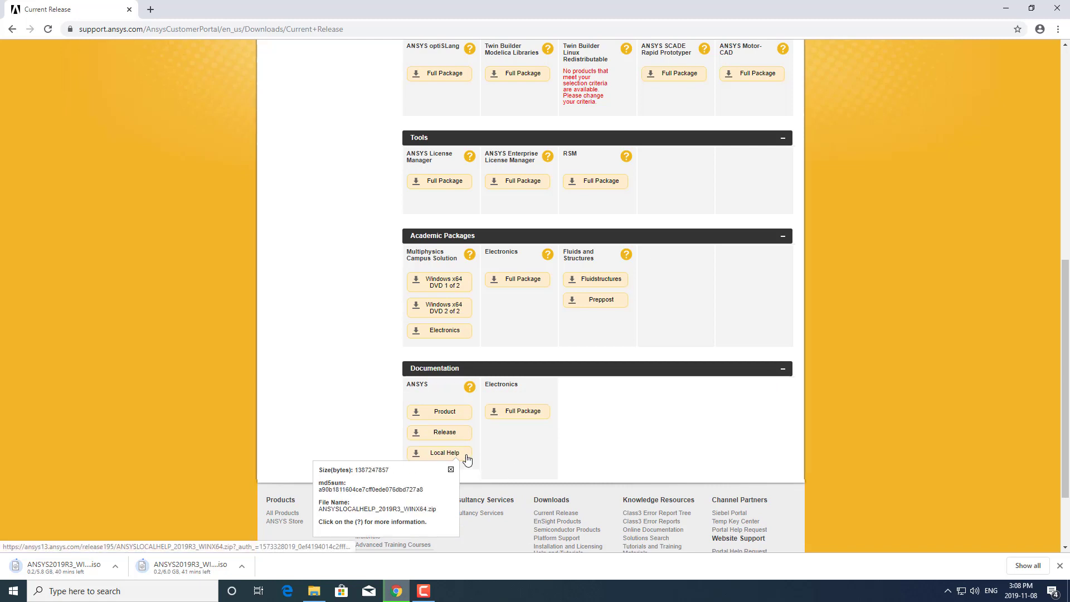